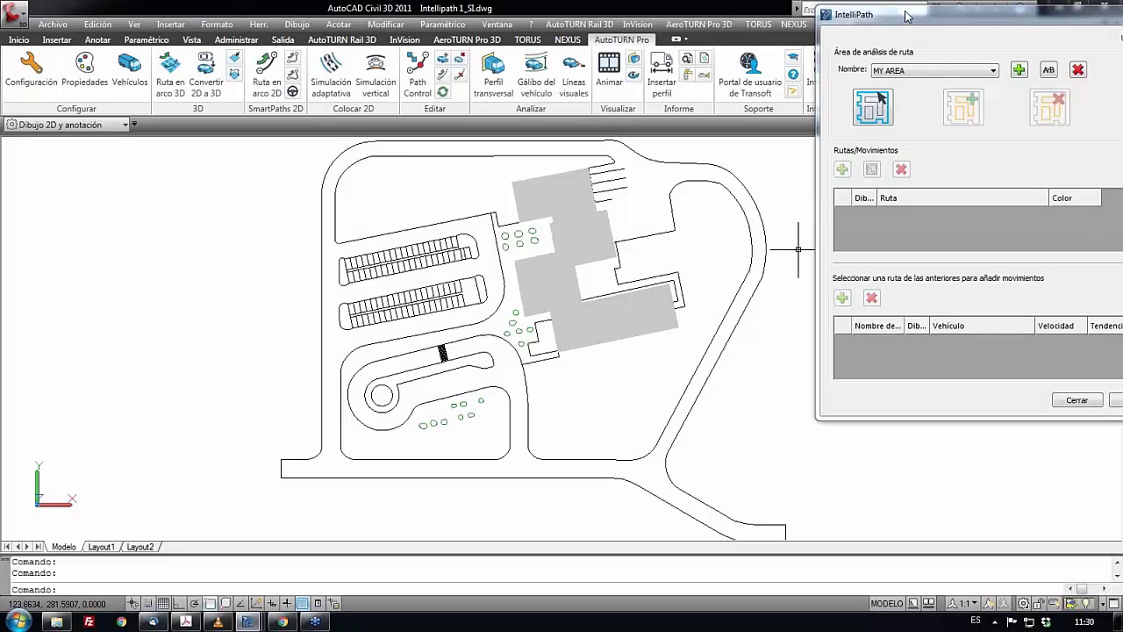
Move the IntelliPath panel for MY AREA aside so the site plan stays visible.
mouse_move(908, 15)
mouse_down()
mouse_move(912, 44)
mouse_move(890, 36)
mouse_up()
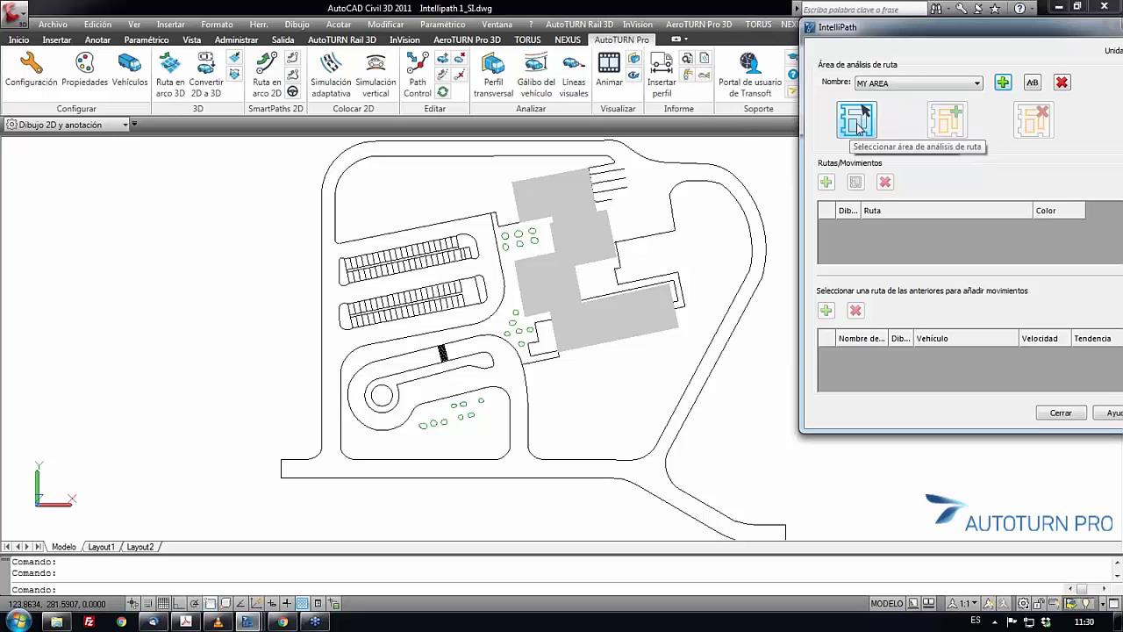
Set the outer site boundary polyline as MY AREA's route analysis area.
click(860, 118)
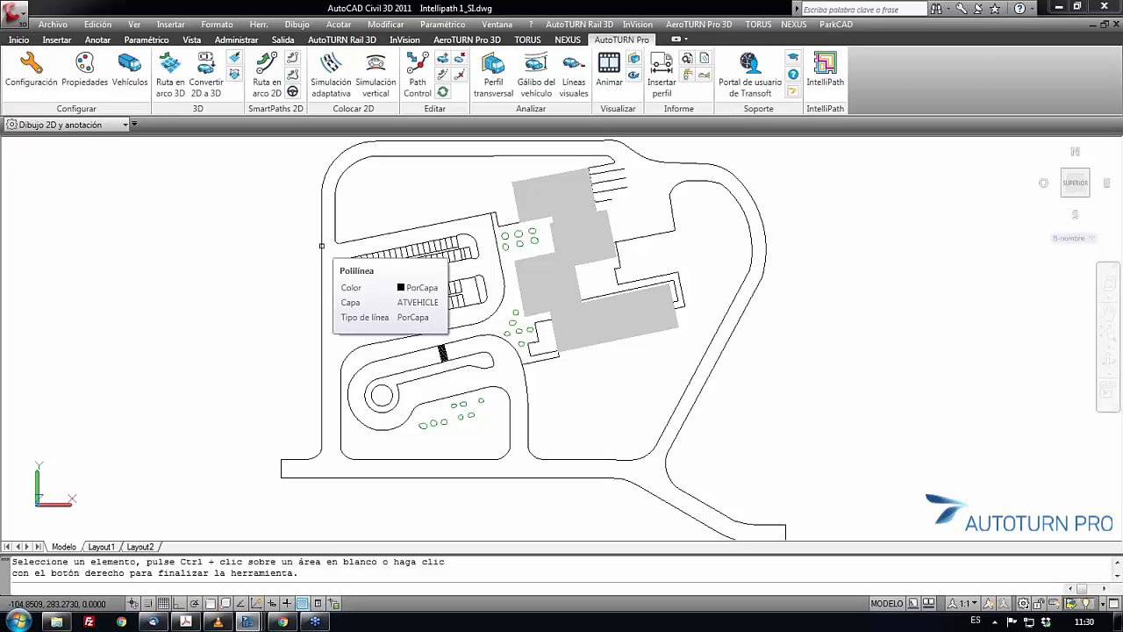
click(323, 246)
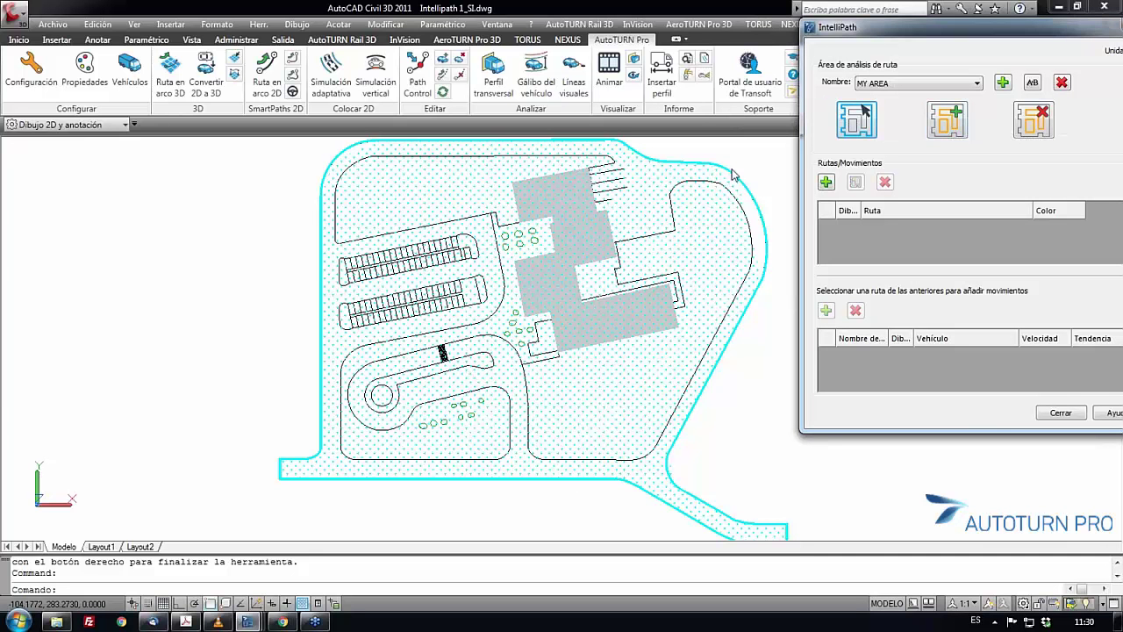
Trace an exclusion zone along the right curve, building, top road, parking rows and lower loop edges.
click(948, 120)
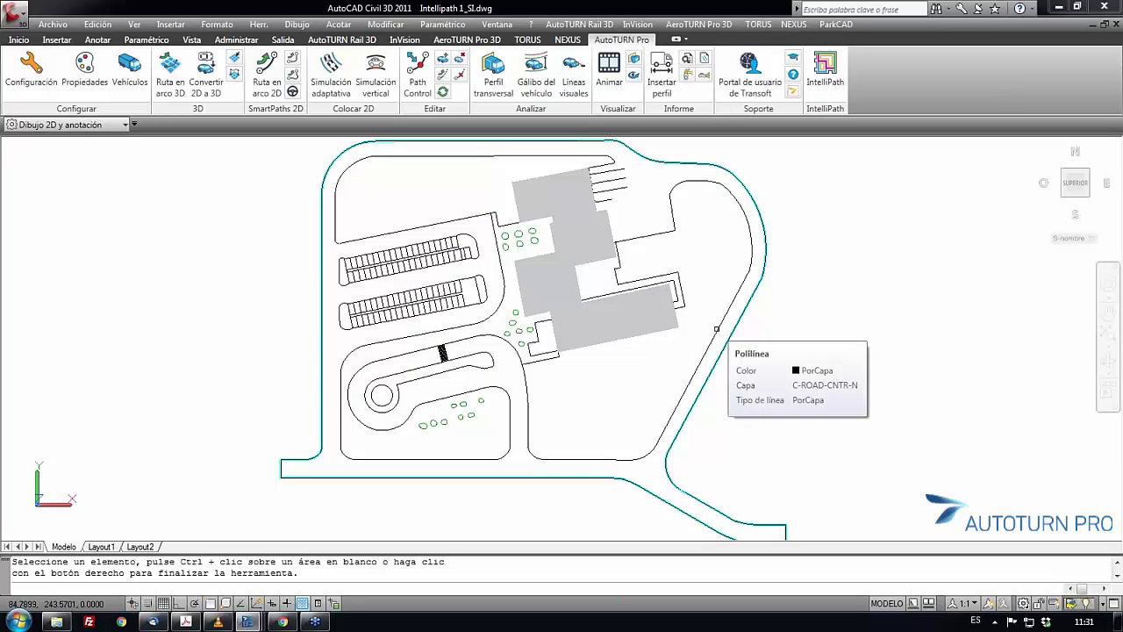
click(719, 325)
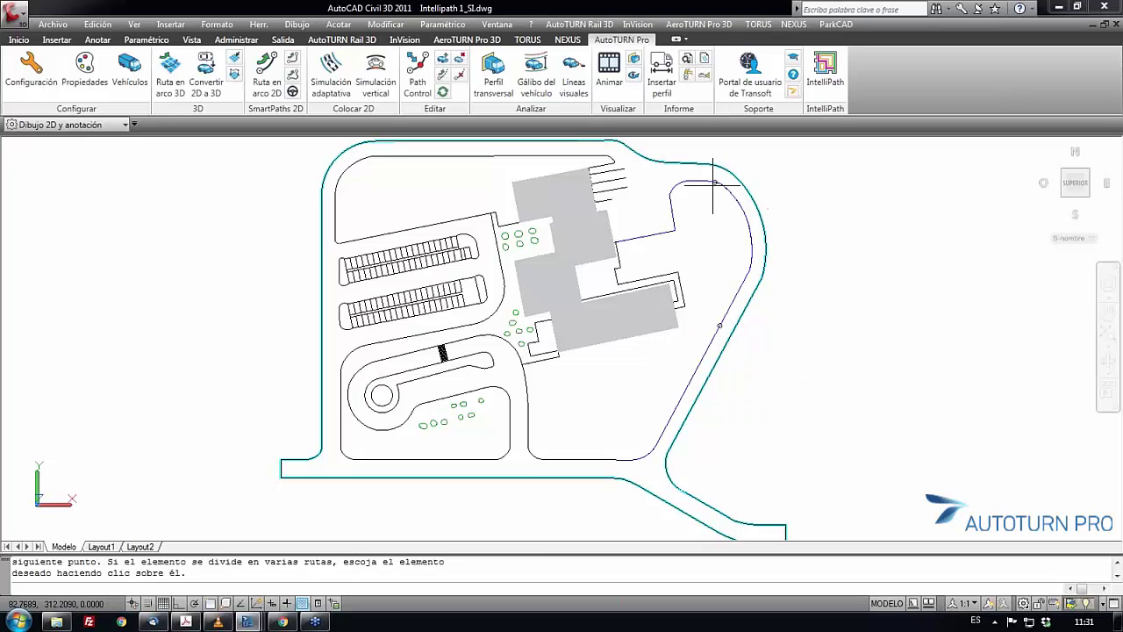
click(682, 182)
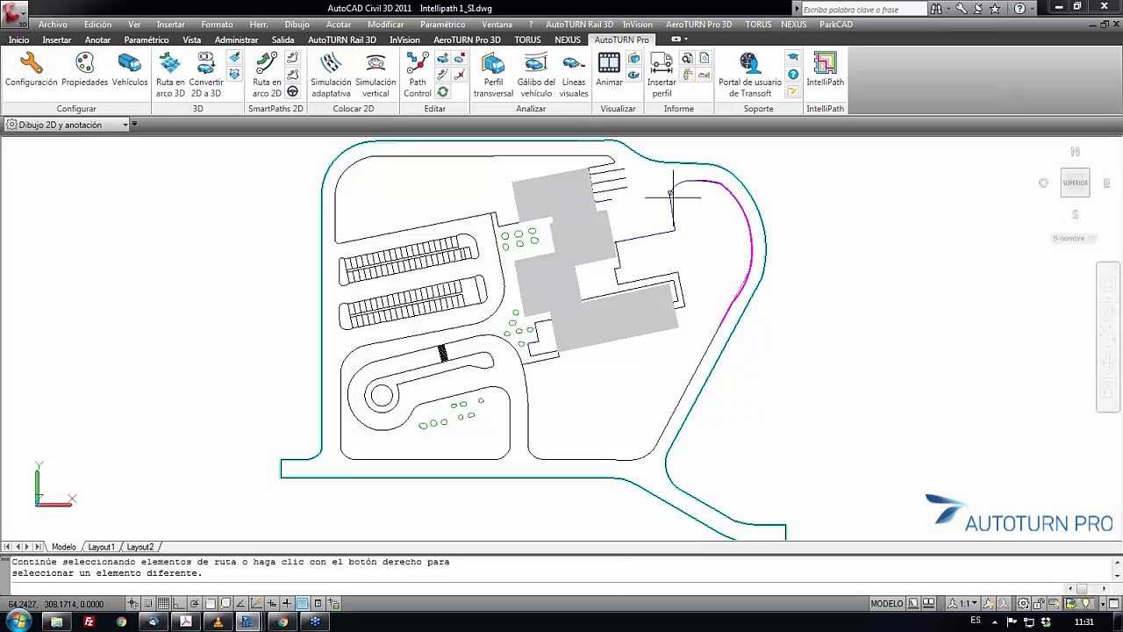
click(606, 219)
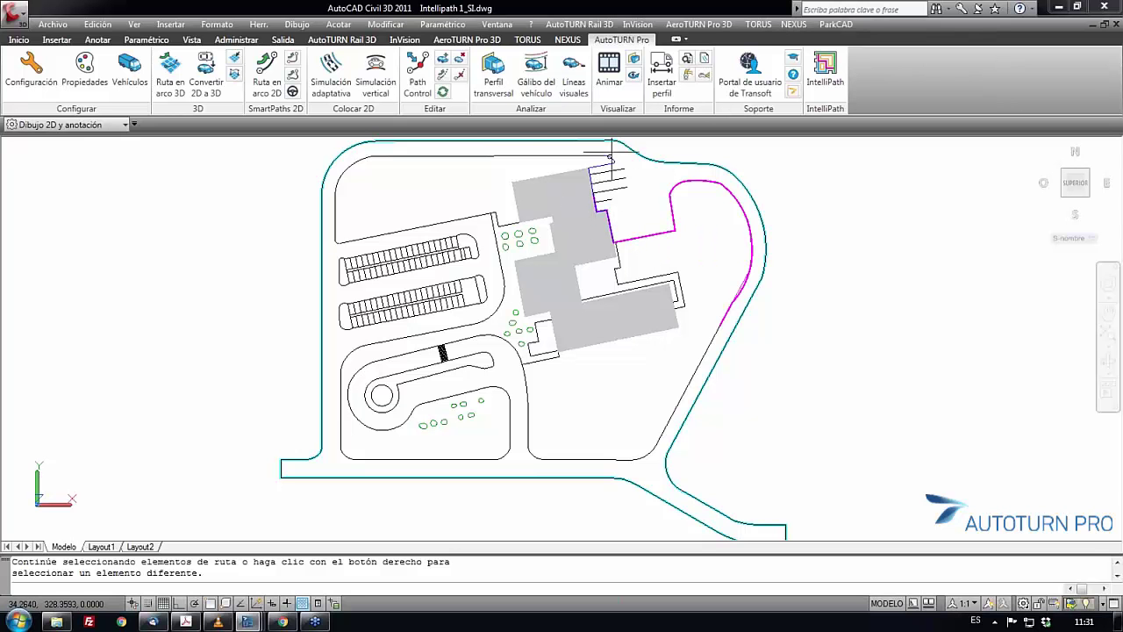
click(465, 156)
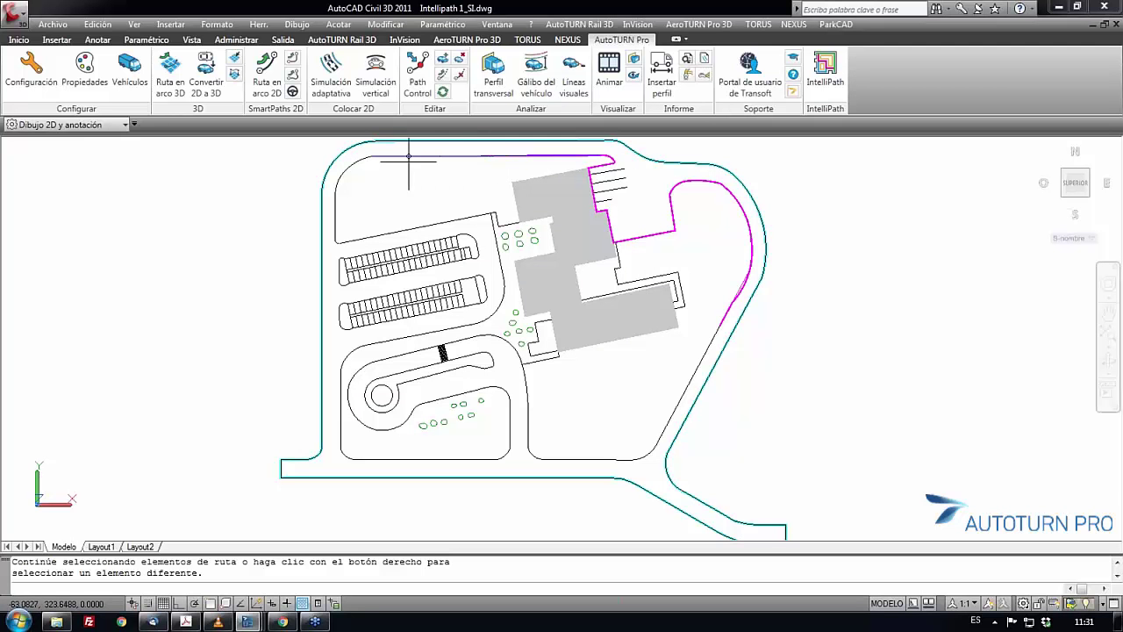
click(344, 239)
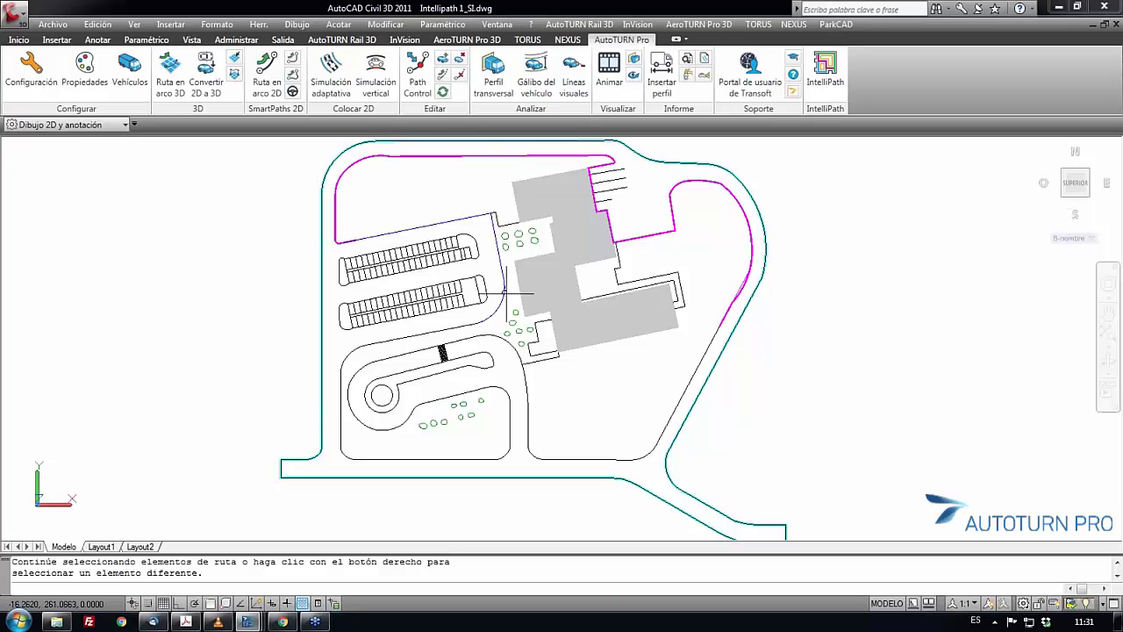
click(488, 318)
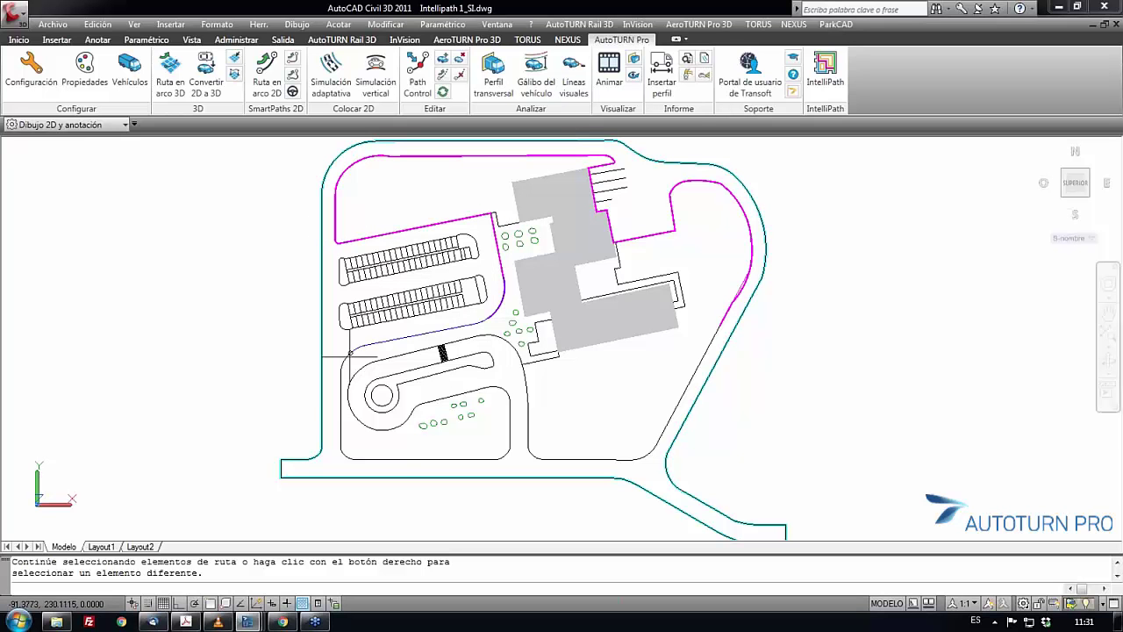
click(407, 458)
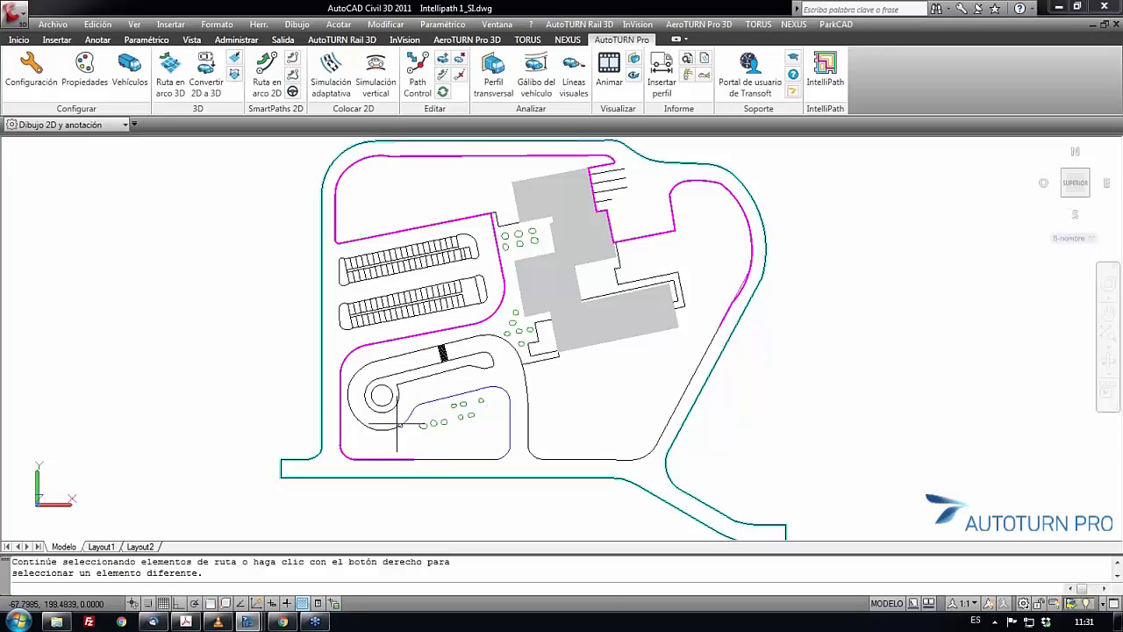
click(373, 359)
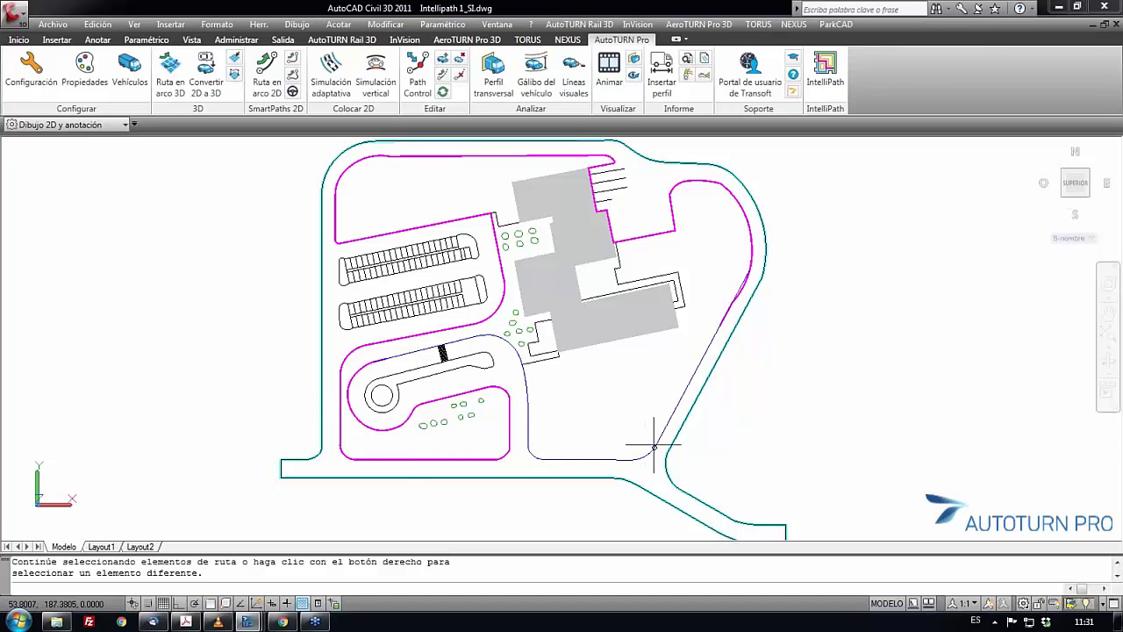
click(662, 402)
click(683, 394)
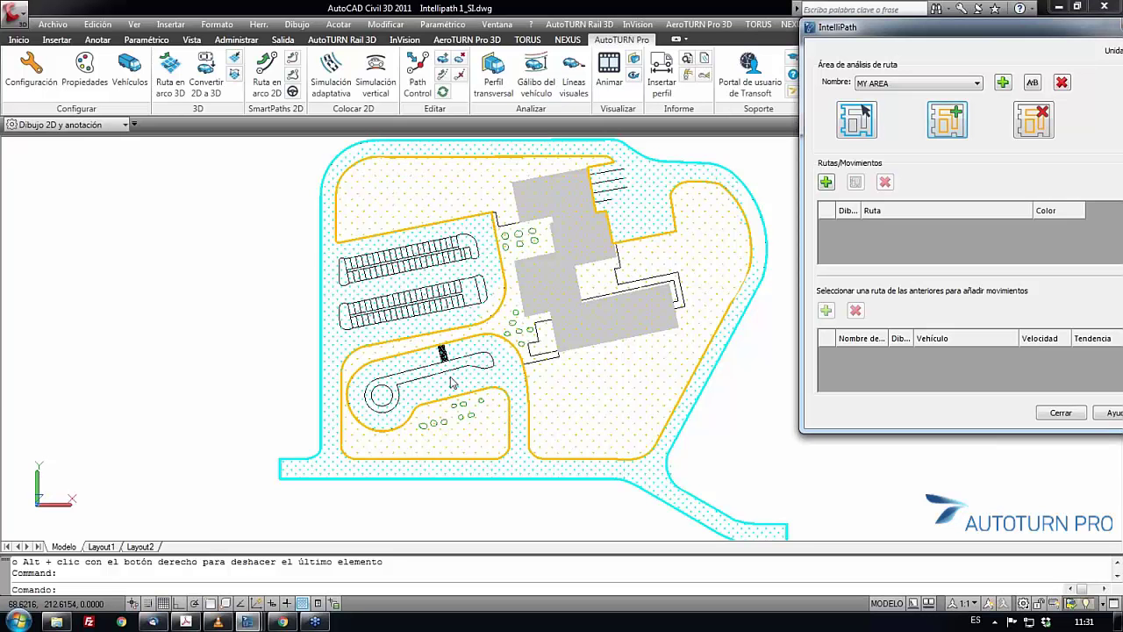
Add the round island polyline inside the lower loop as another exclusion zone.
click(948, 128)
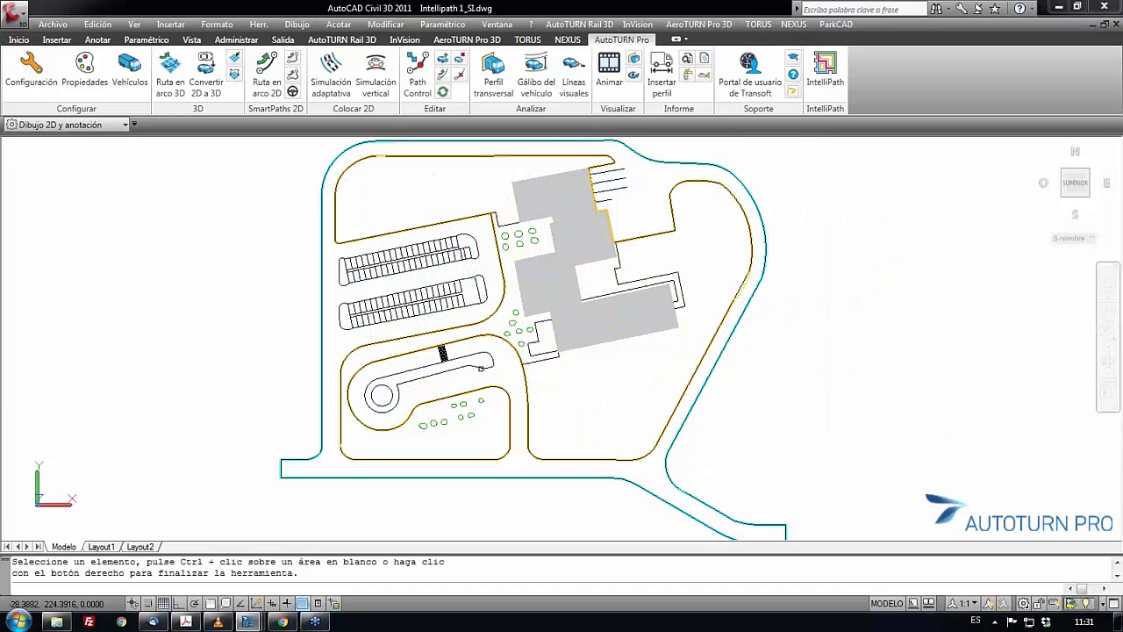
click(430, 363)
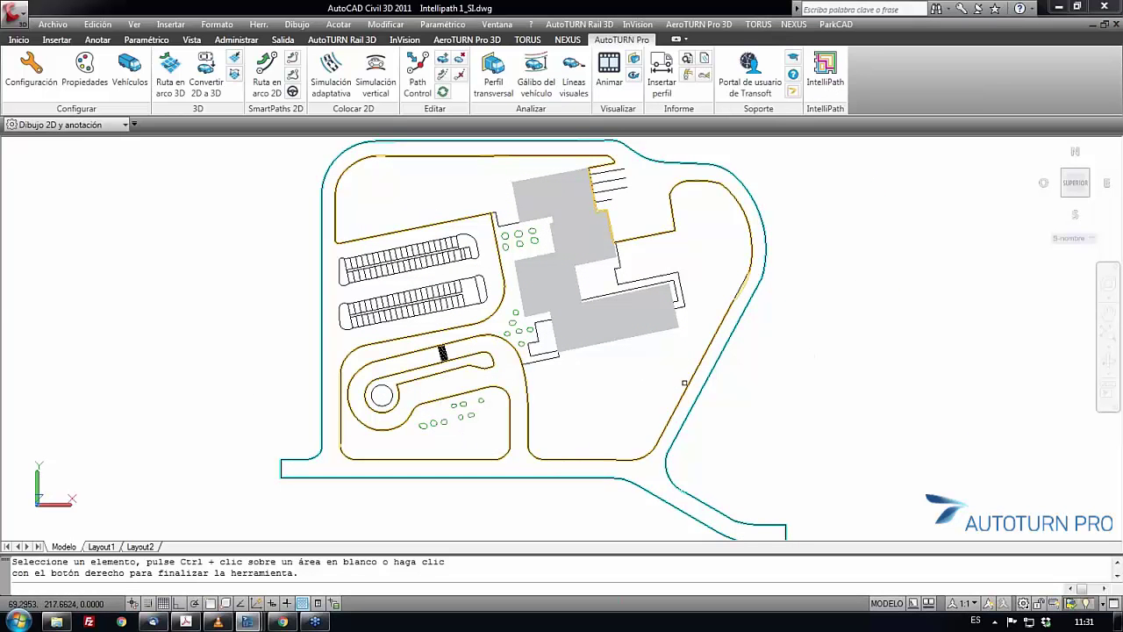
right_click(172, 382)
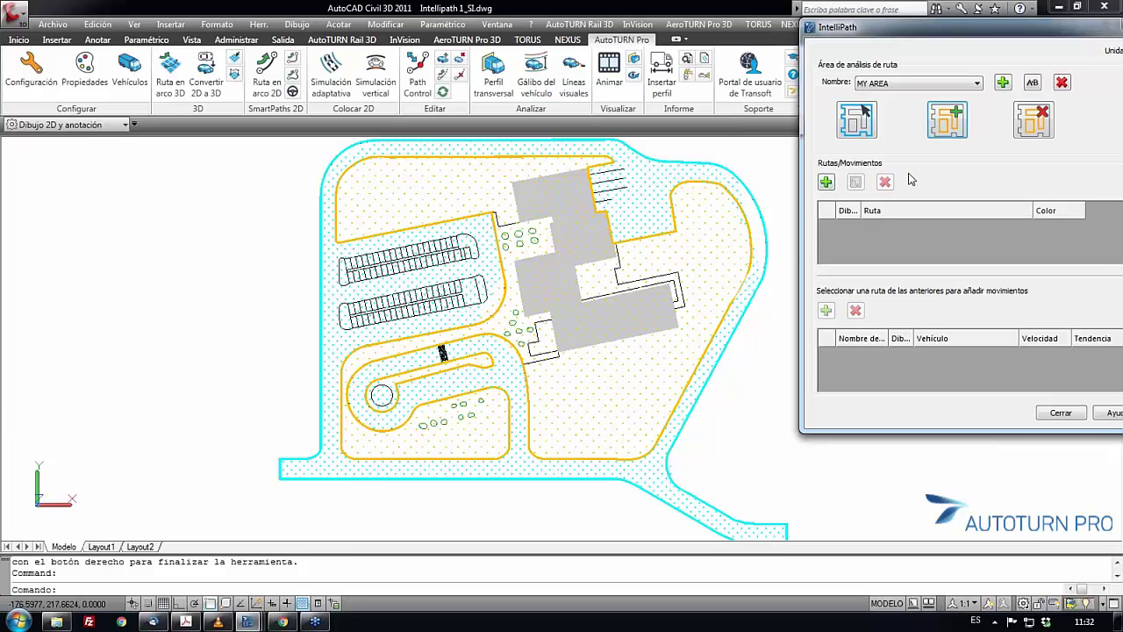
Create My Route from the lower-right entrance, via the loop top, around the roundabout, with snap off.
click(826, 182)
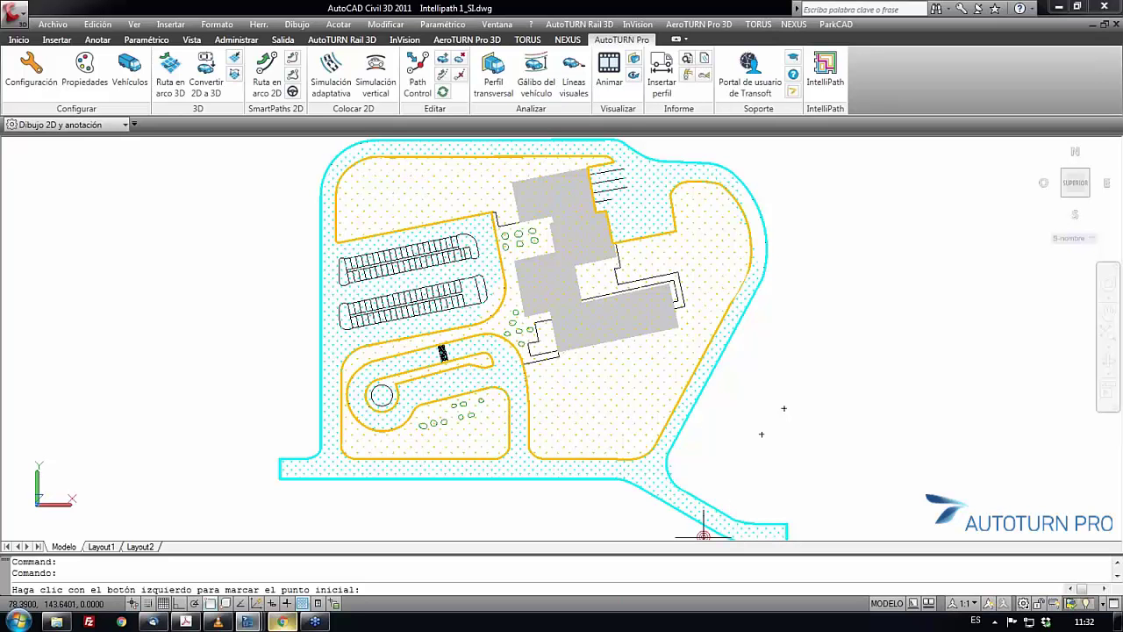
key(F3)
click(726, 524)
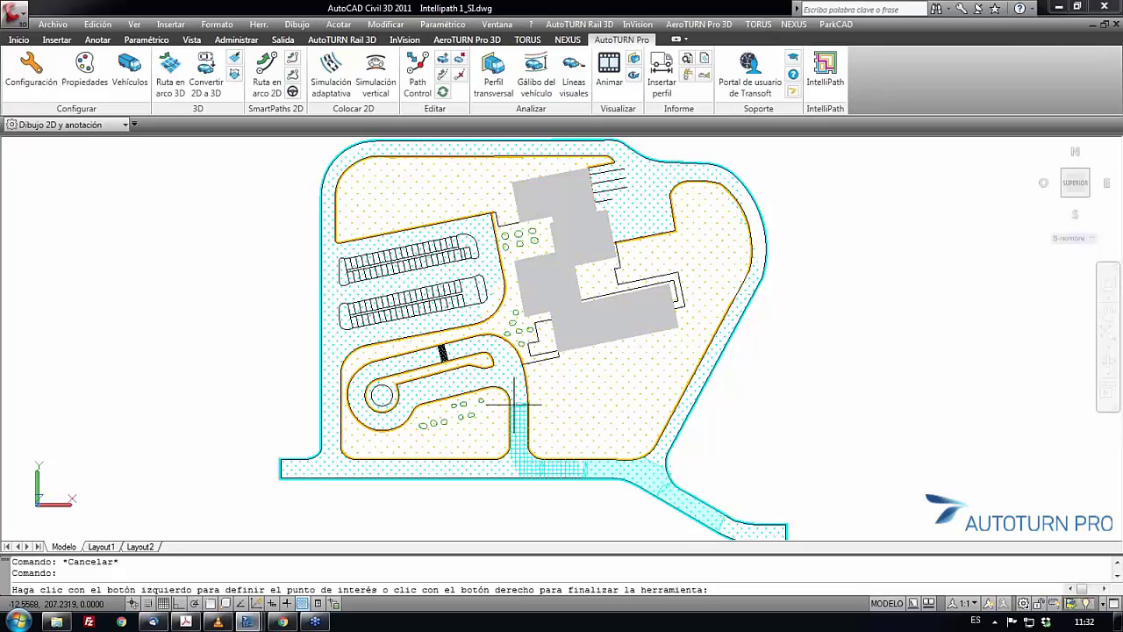
click(482, 341)
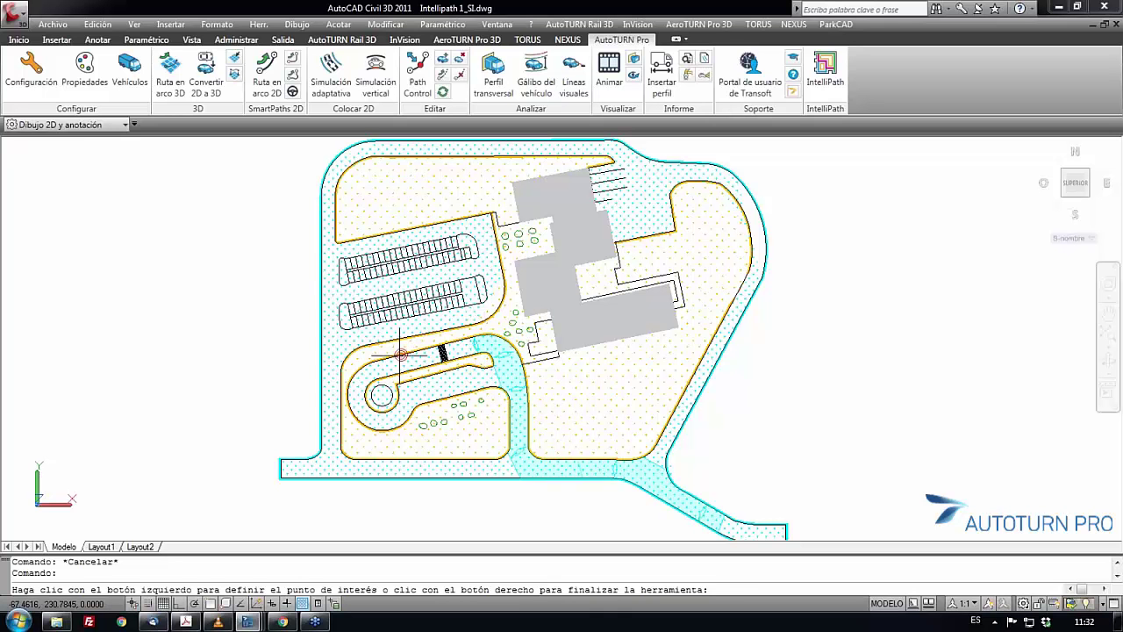
click(386, 421)
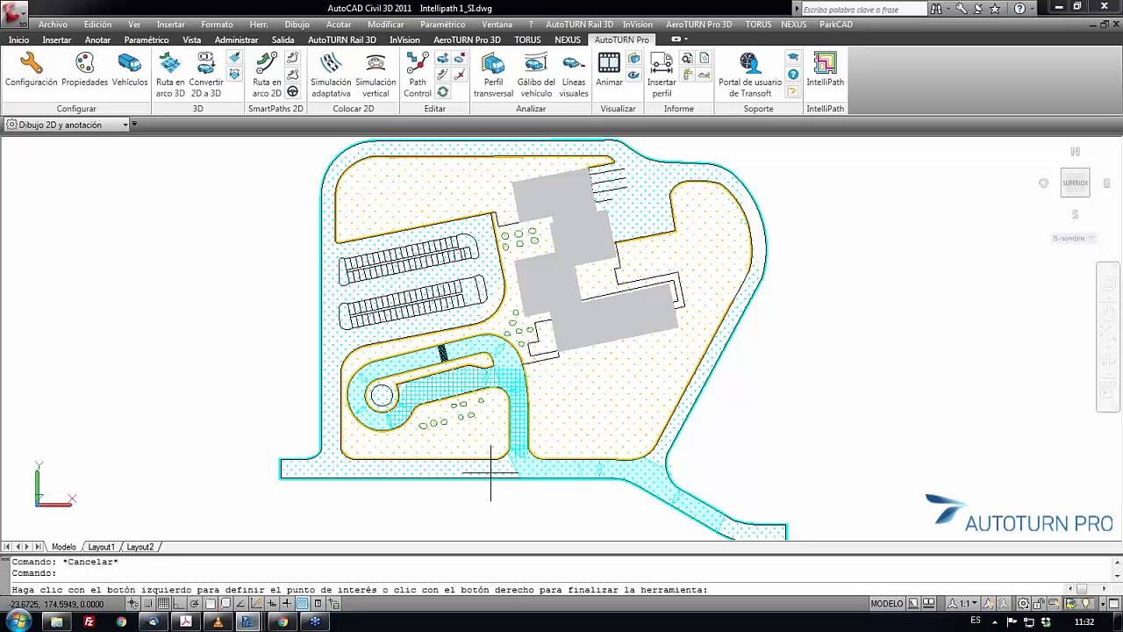
right_click(338, 466)
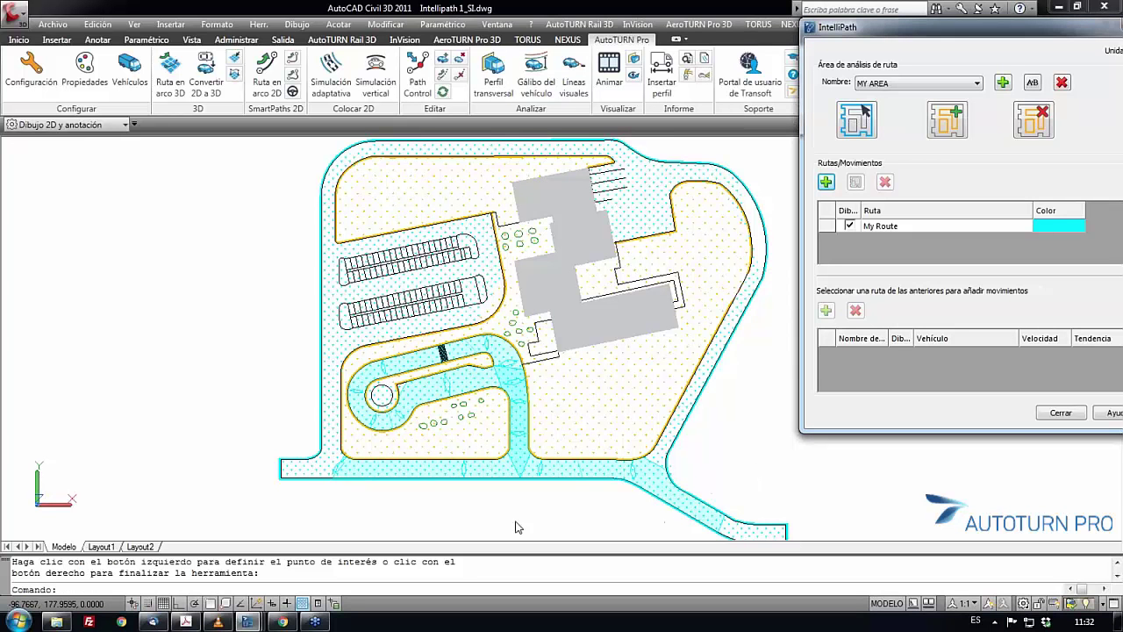
Add a new movement to My Route and bring up the vehicle selection list.
click(945, 228)
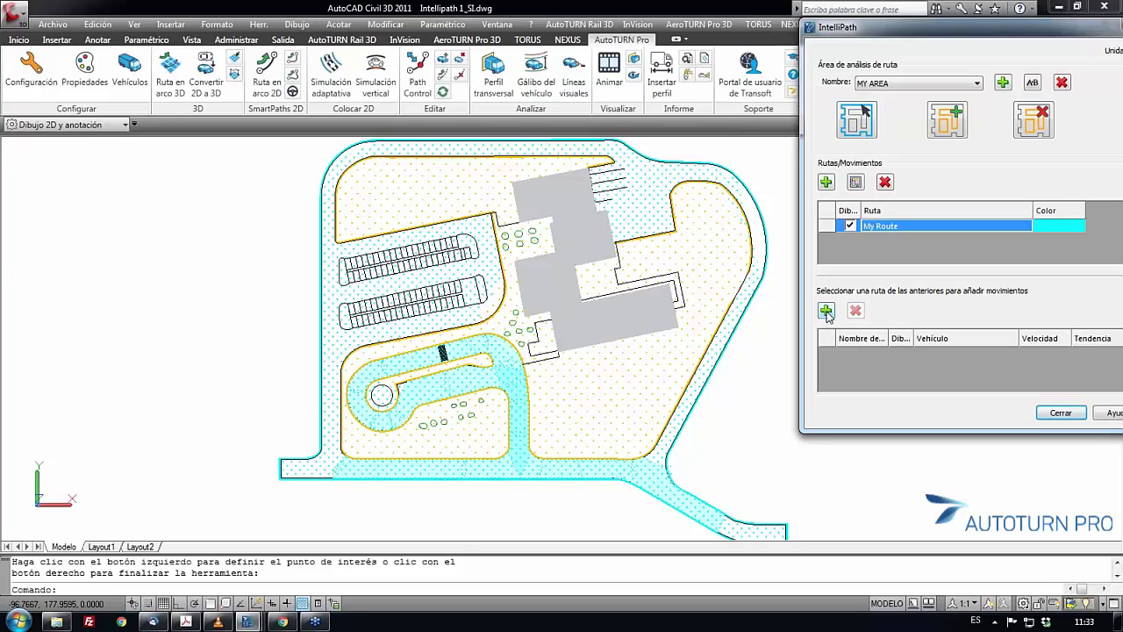
click(826, 311)
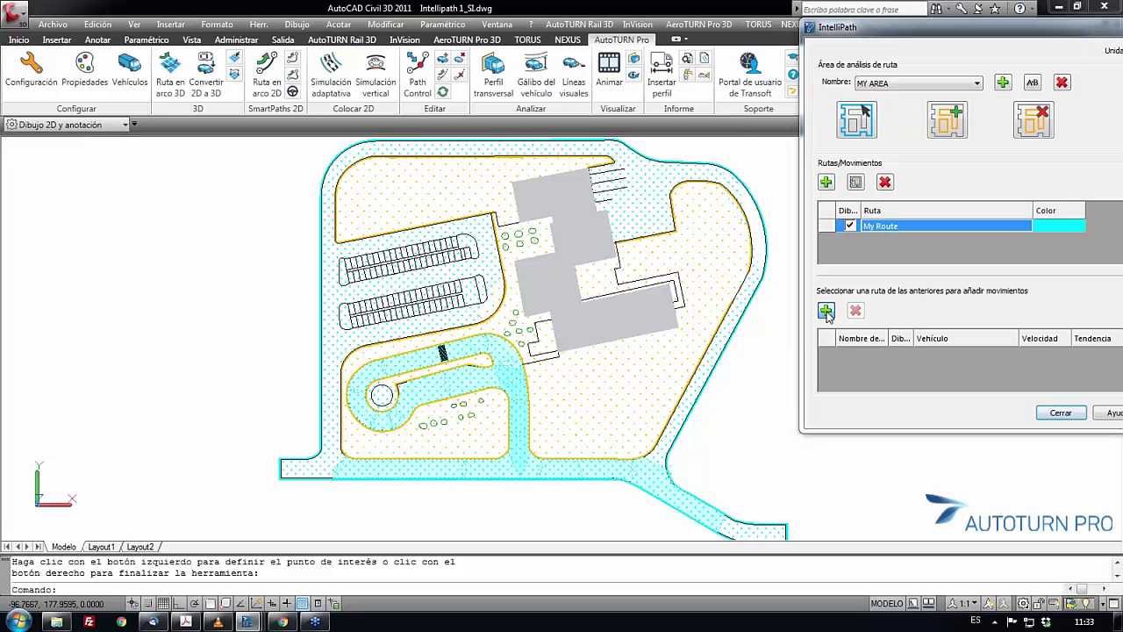
click(1094, 153)
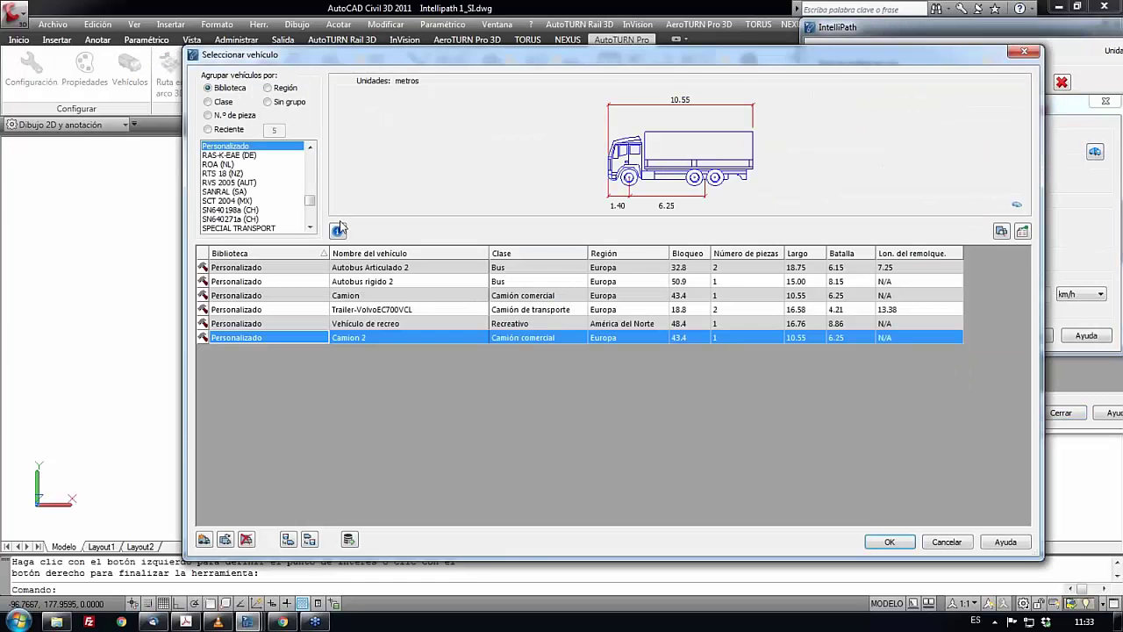
Choose the AUTOBUS ARTICULADO from the MdF 2012 (ES) vehicle library.
drag(310, 149, 310, 149)
click(231, 156)
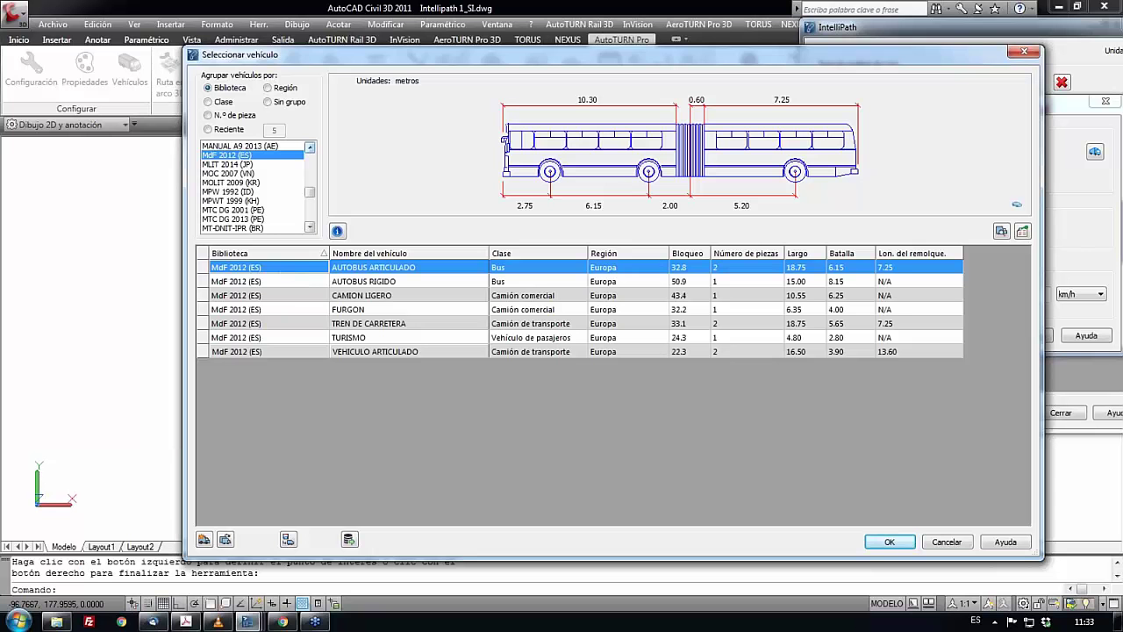
click(891, 543)
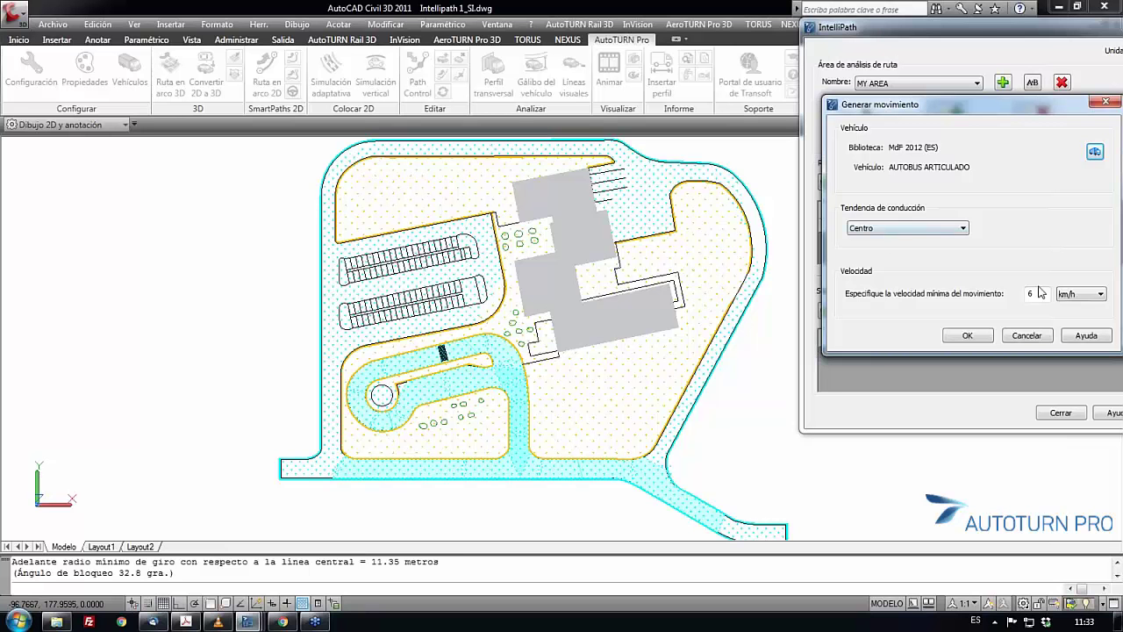
Set the movement's minimum speed to 10 km/h and confirm the Generar movimiento settings.
drag(1038, 296, 1025, 297)
click(967, 336)
scroll(697, 507, up, 3)
scroll(644, 409, down, 6)
scroll(664, 459, up, 3)
scroll(641, 418, up, 1)
scroll(644, 403, up, 2)
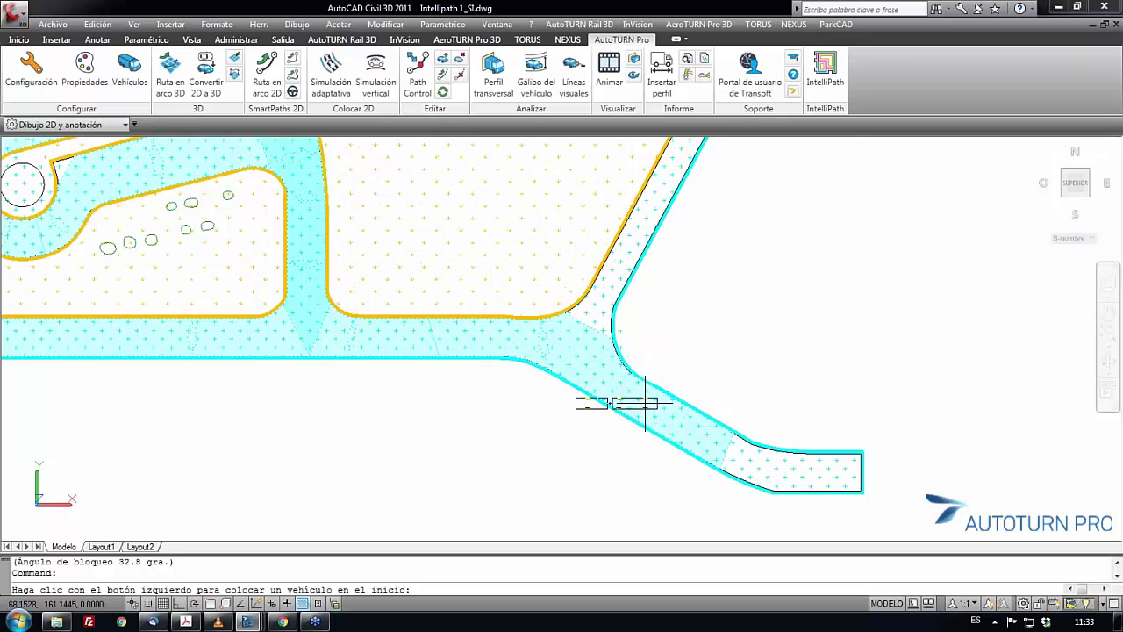
Place the bus at the lower-right entrance facing along the road, ending at the bottom road's left end.
click(645, 403)
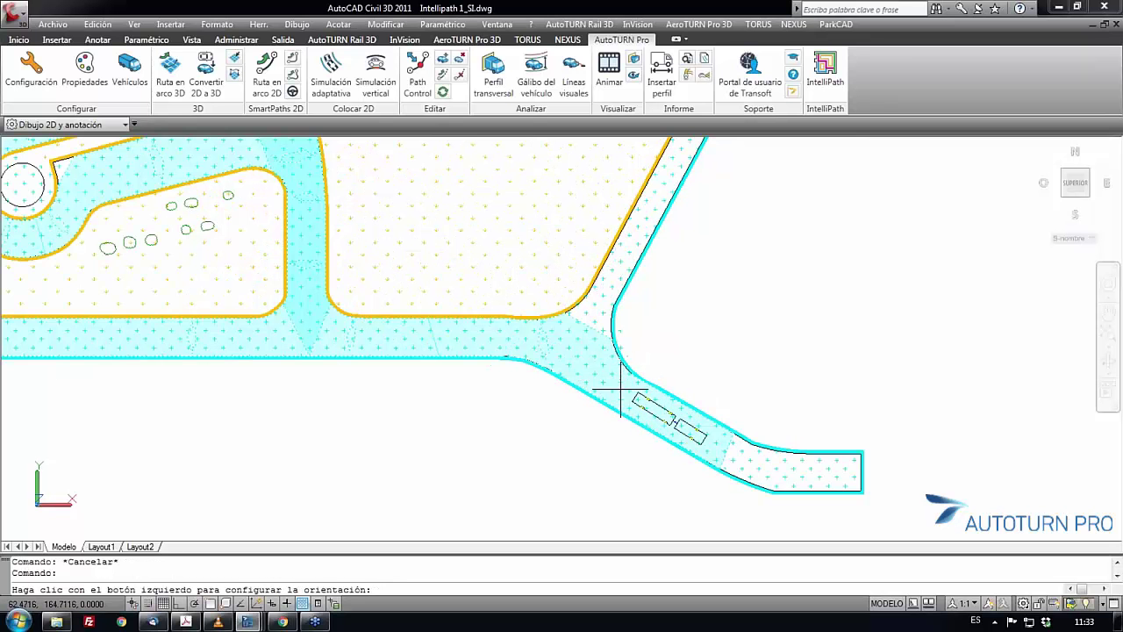
click(620, 386)
scroll(610, 408, down, 3)
scroll(605, 429, down, 3)
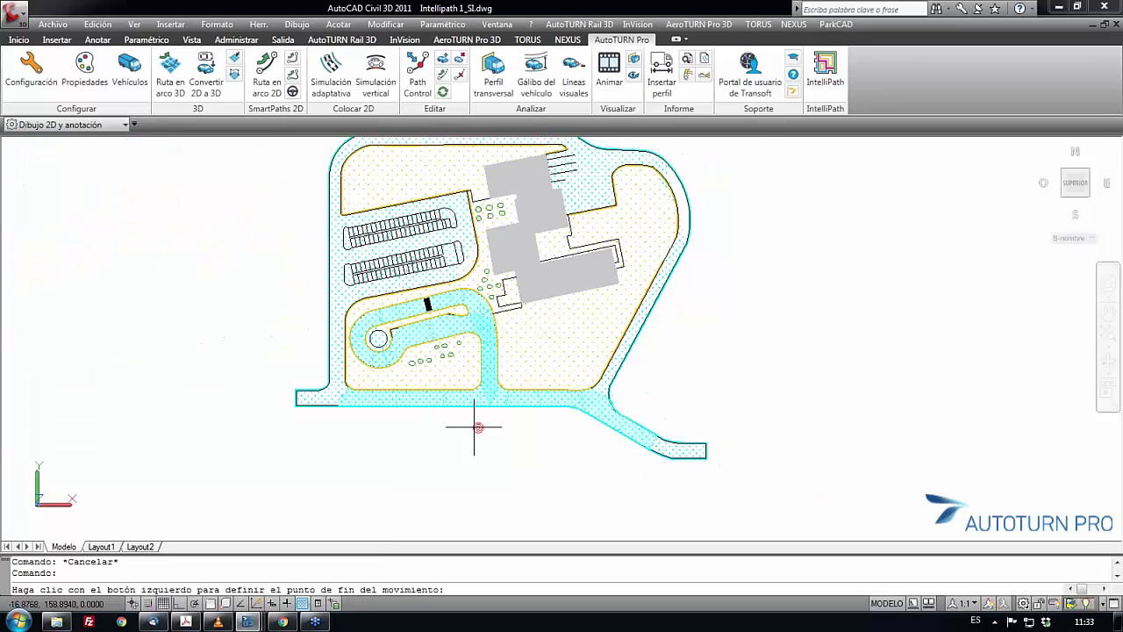
click(359, 397)
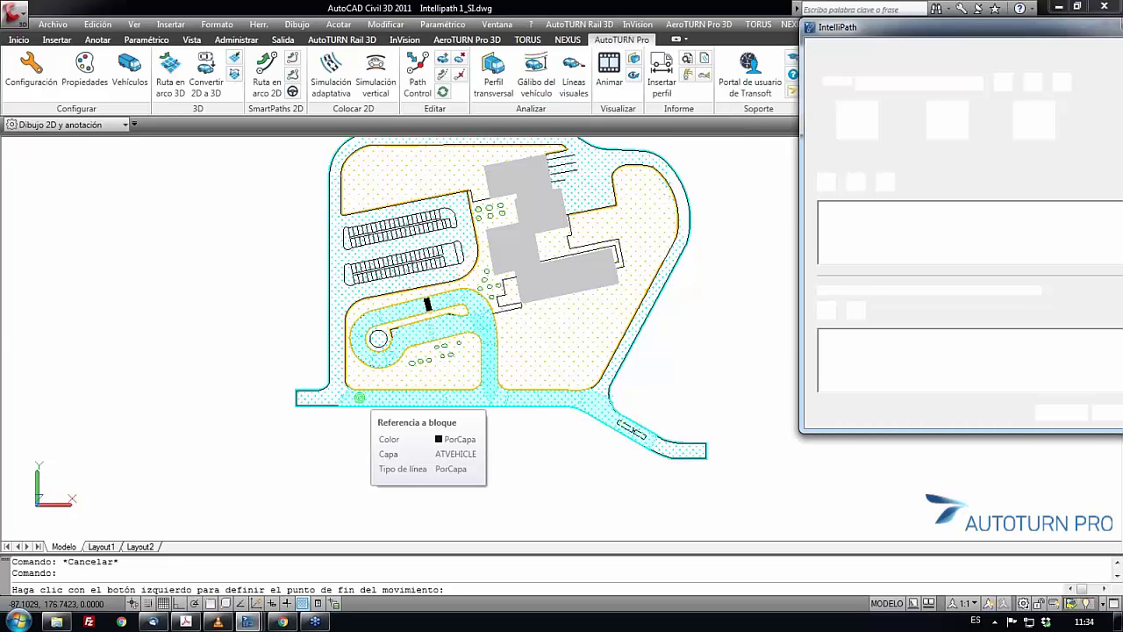
click(359, 398)
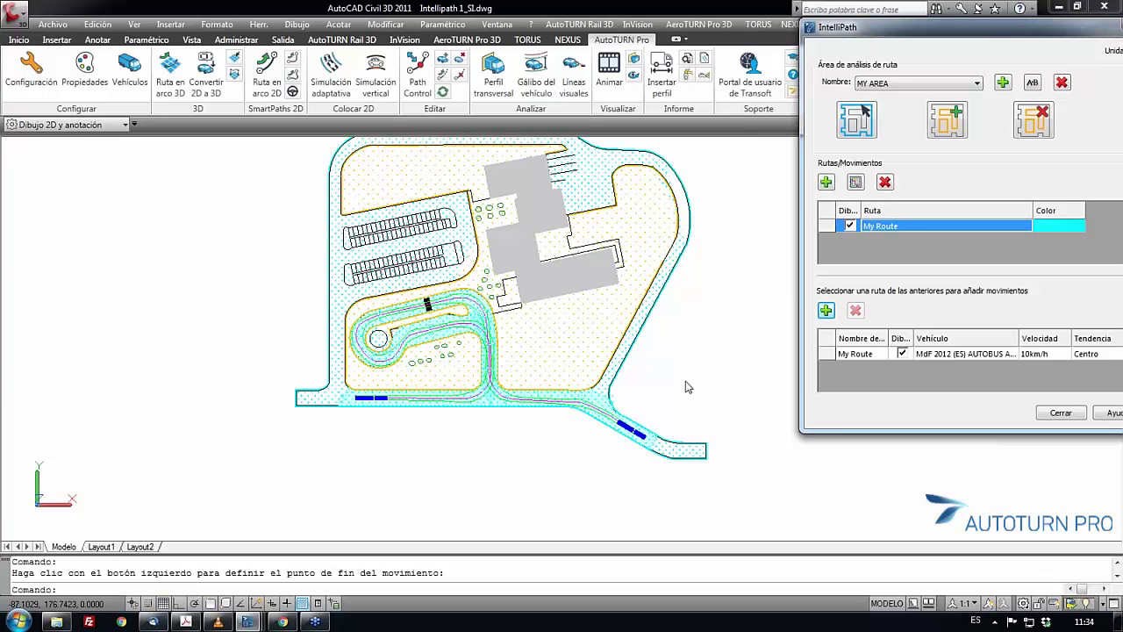
Hide the My Route route display by unchecking its Dib. box.
click(850, 225)
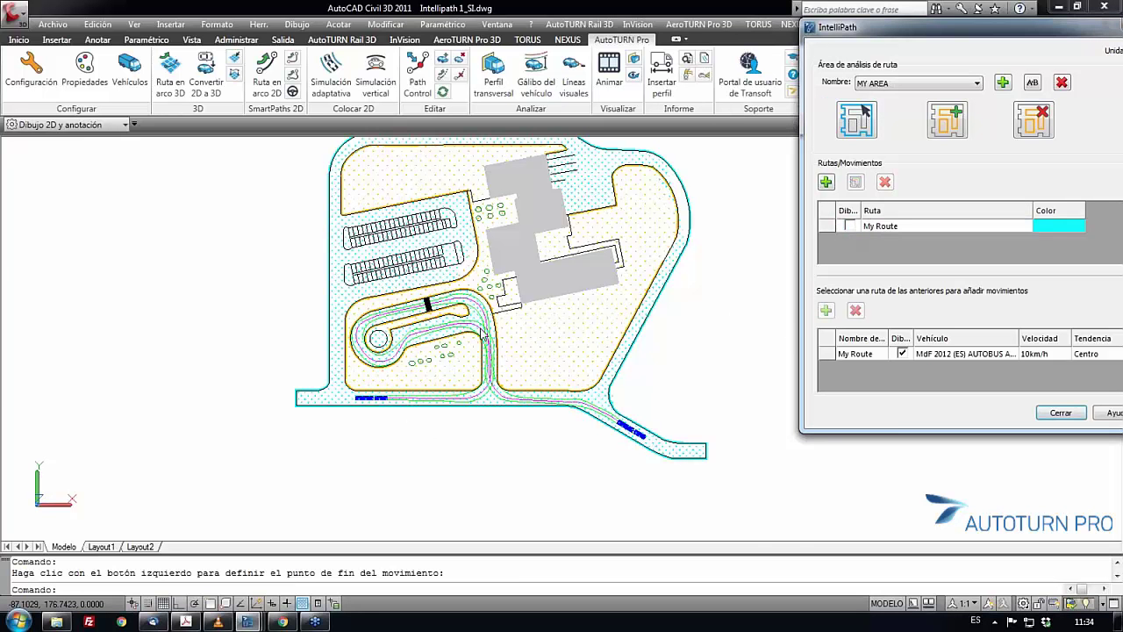
scroll(474, 309, up, 3)
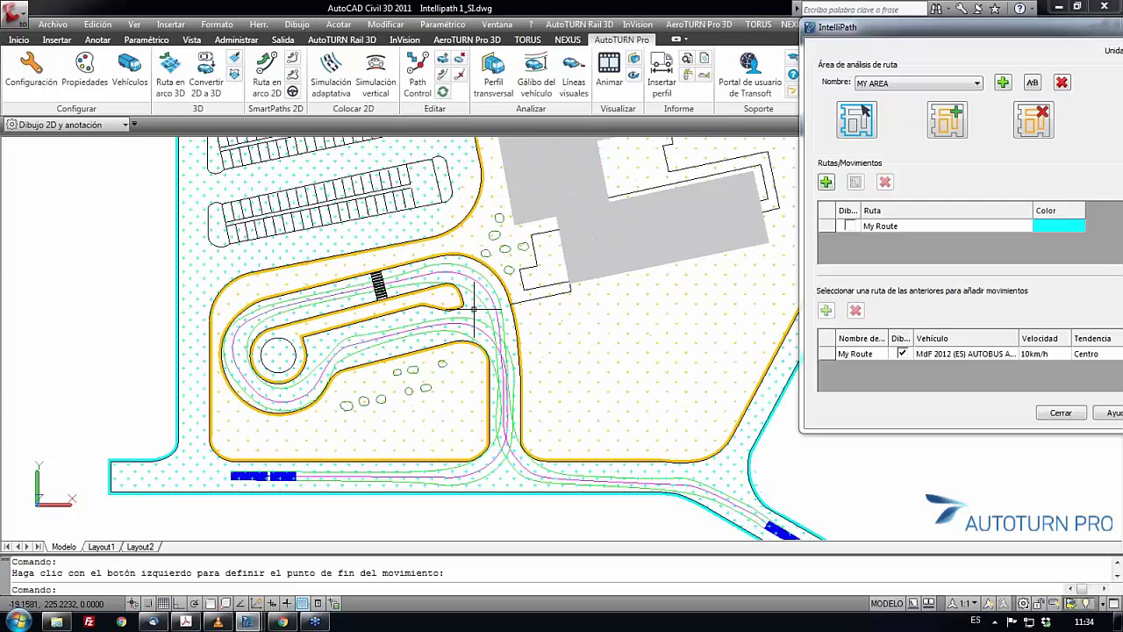
scroll(462, 303, up, 3)
scroll(462, 303, up, 1)
scroll(430, 235, up, 3)
scroll(431, 233, up, 2)
scroll(464, 238, down, 3)
scroll(128, 283, down, 3)
Inspect the bus swept path around the loop road, then close IntelliPath.
middle_drag(127, 283, 316, 398)
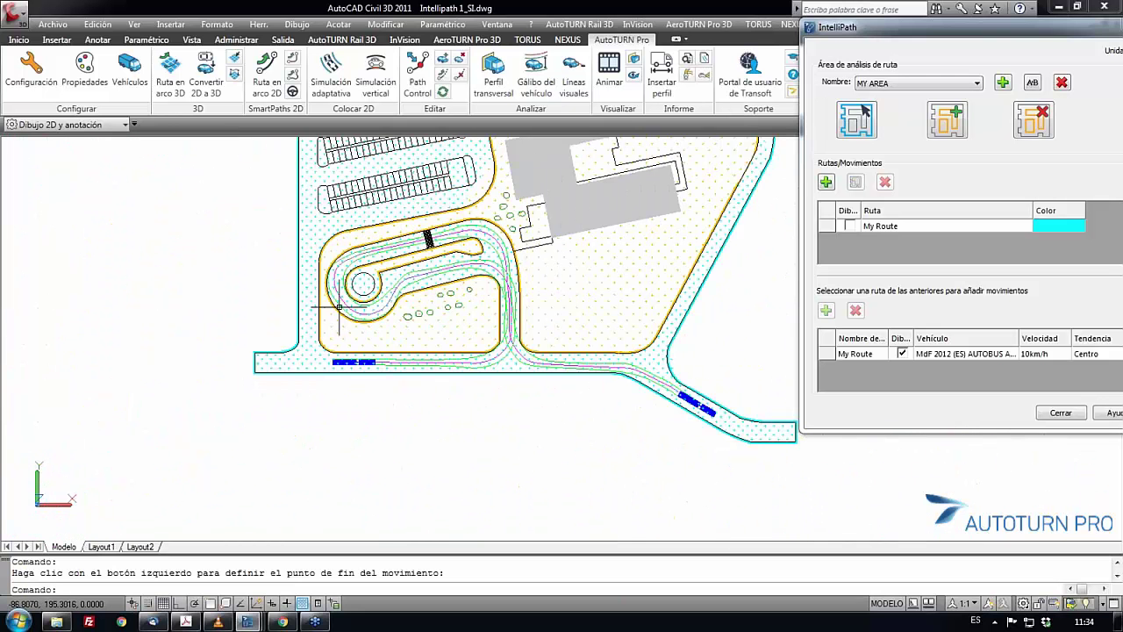
click(348, 263)
scroll(345, 263, down, 2)
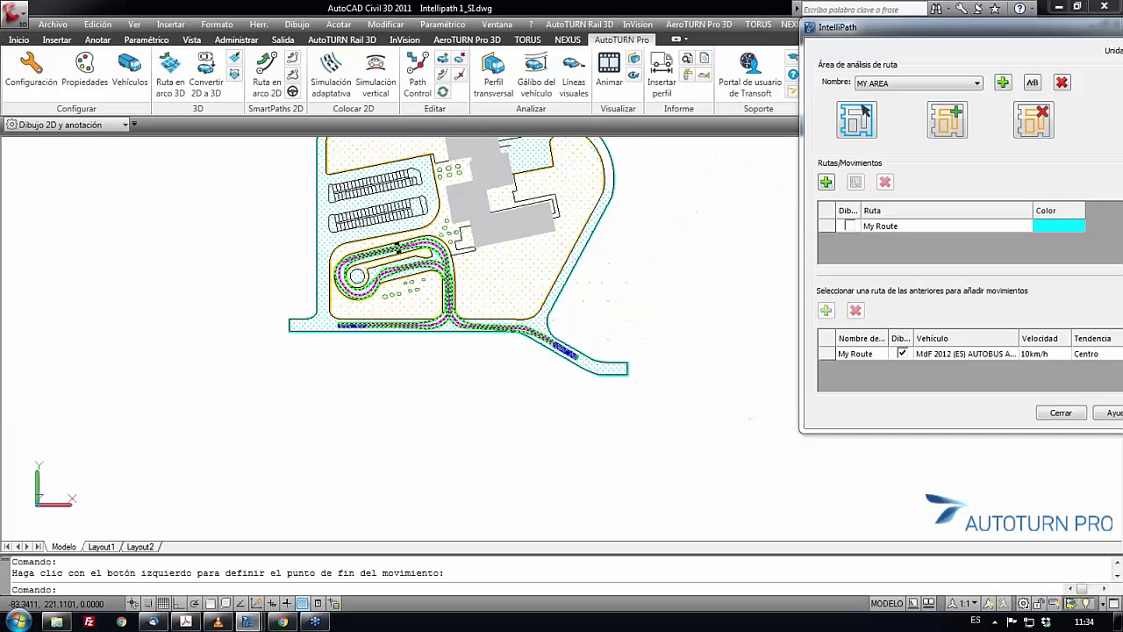
scroll(388, 378, down, 2)
mouse_move(393, 391)
middle_down()
mouse_move(433, 462)
mouse_move(389, 484)
middle_up()
scroll(389, 478, up, 1)
scroll(405, 469, up, 1)
scroll(410, 480, up, 1)
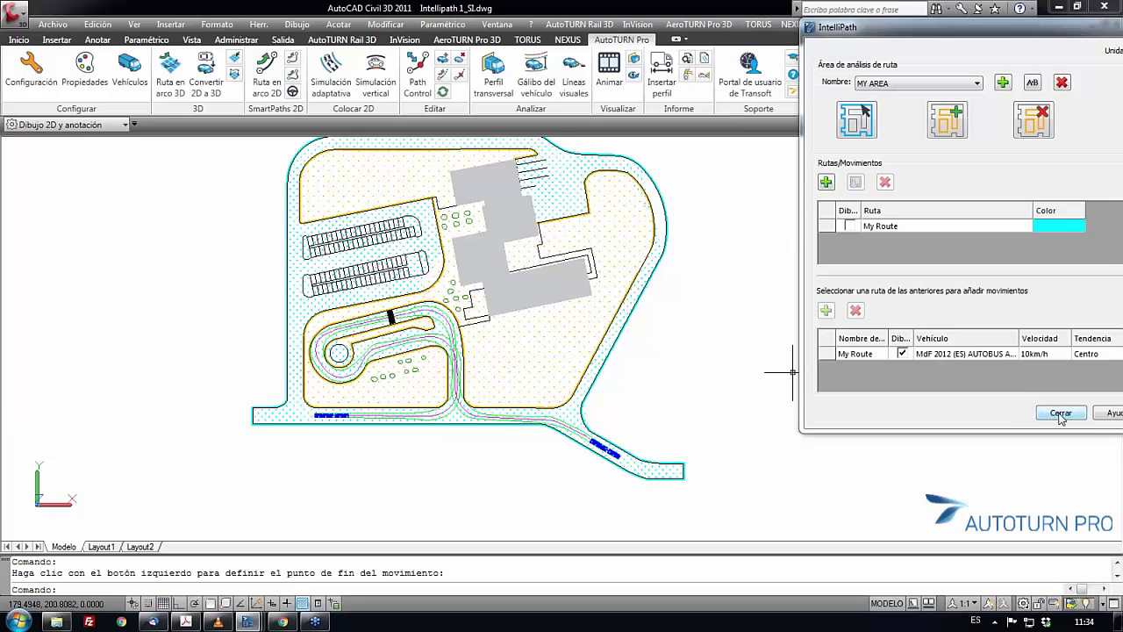
click(1060, 413)
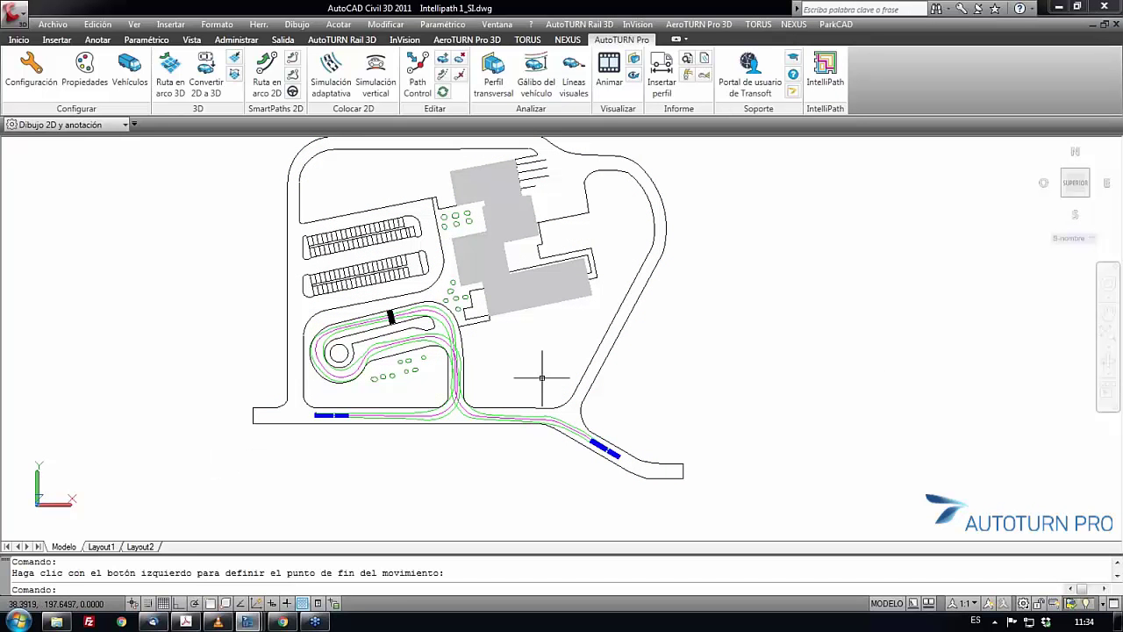
Animate the bus simulation with Animar and play it in Ejecutar Animación.
click(613, 74)
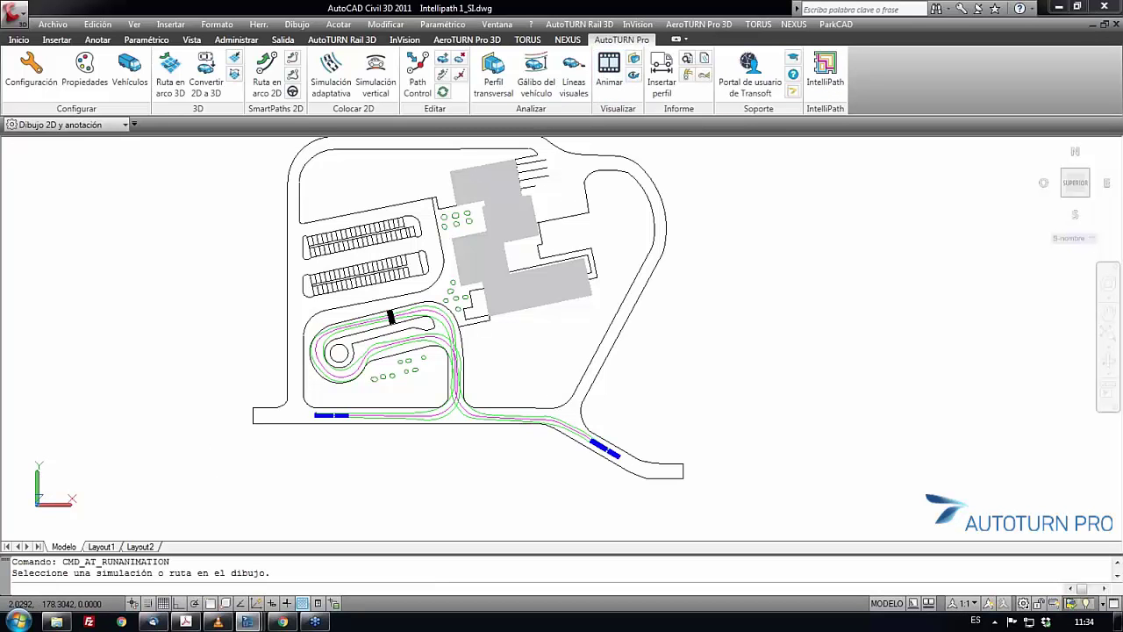
click(457, 378)
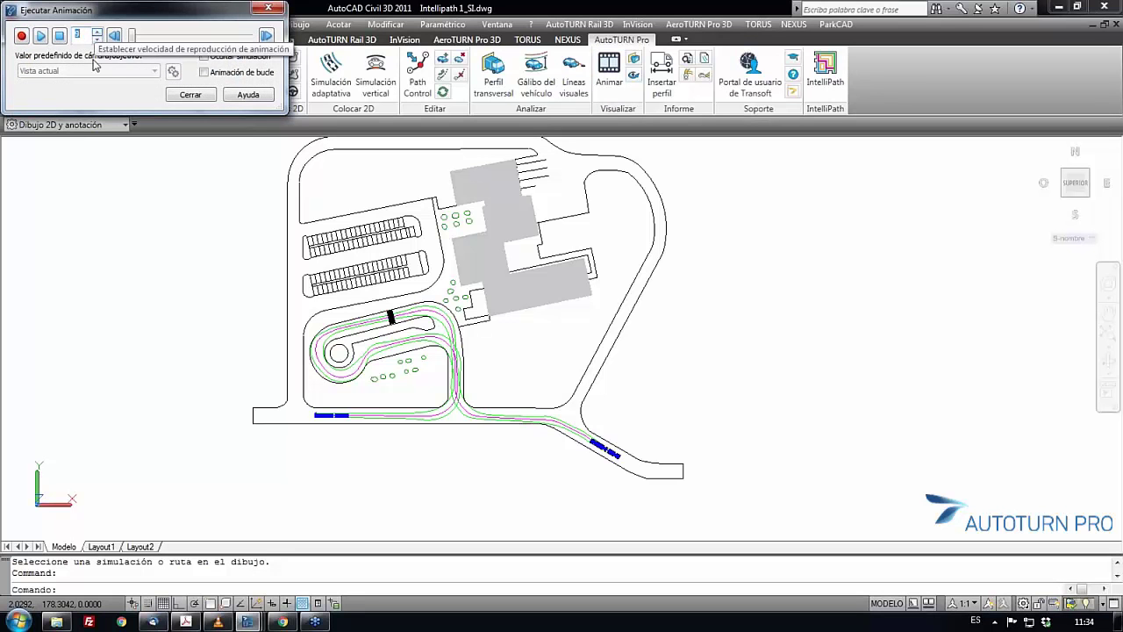
click(41, 37)
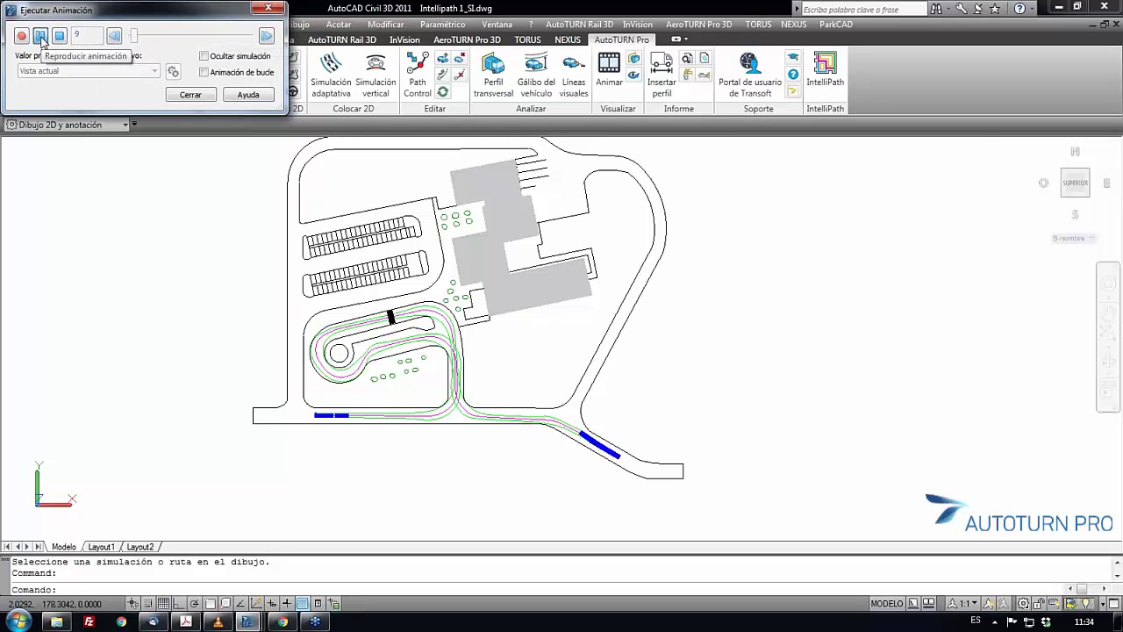